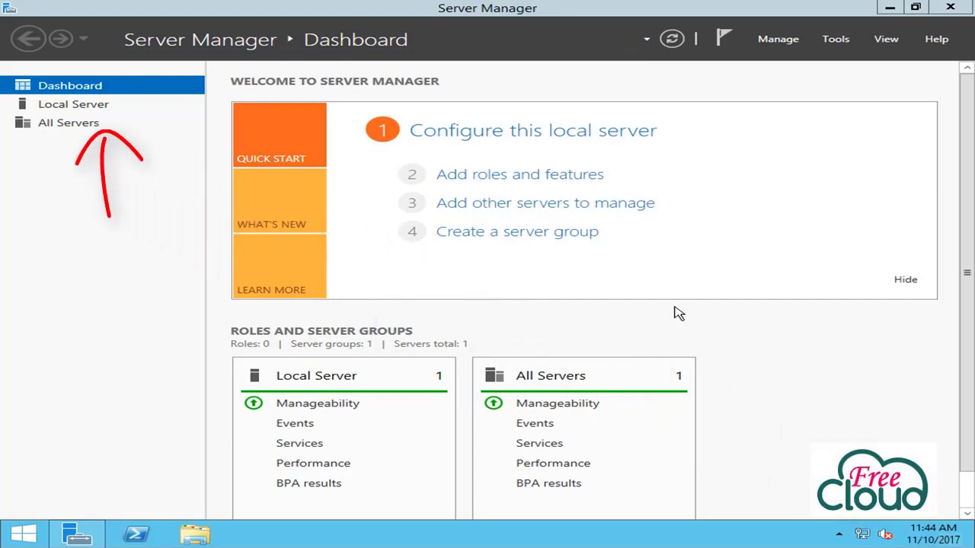
# - Start a role-based installation in Add Roles and Features with LAB-DC-02 as the destination server
pyautogui.click(73, 104)
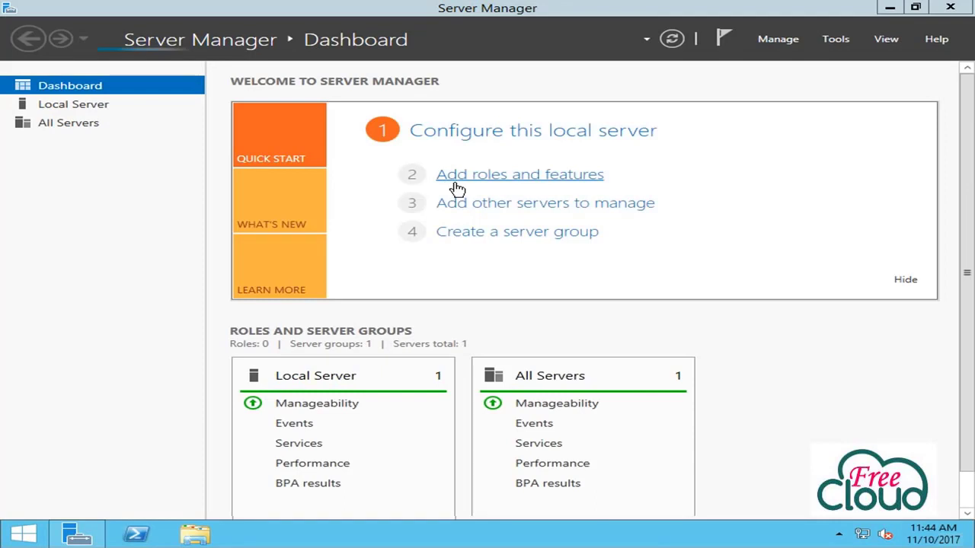
pyautogui.click(457, 183)
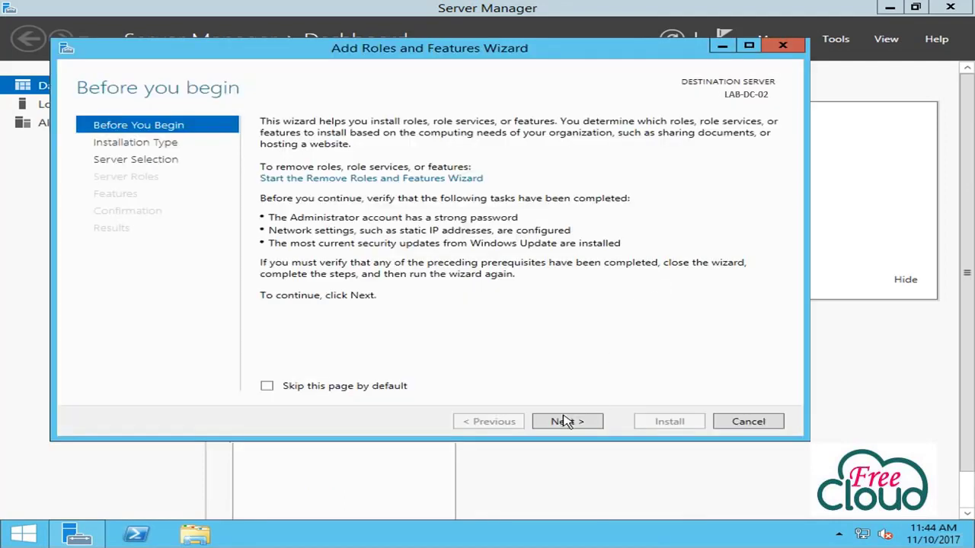
pyautogui.click(555, 427)
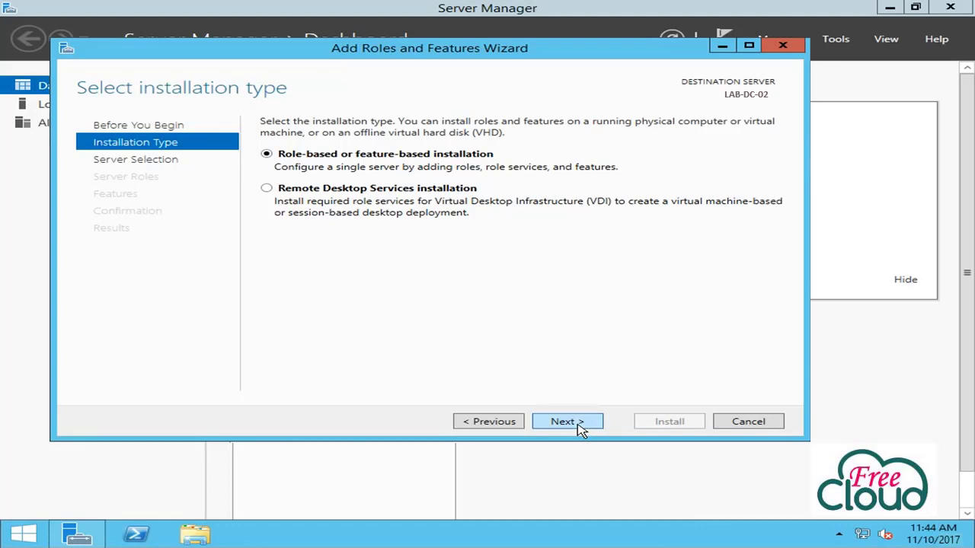
pyautogui.click(577, 427)
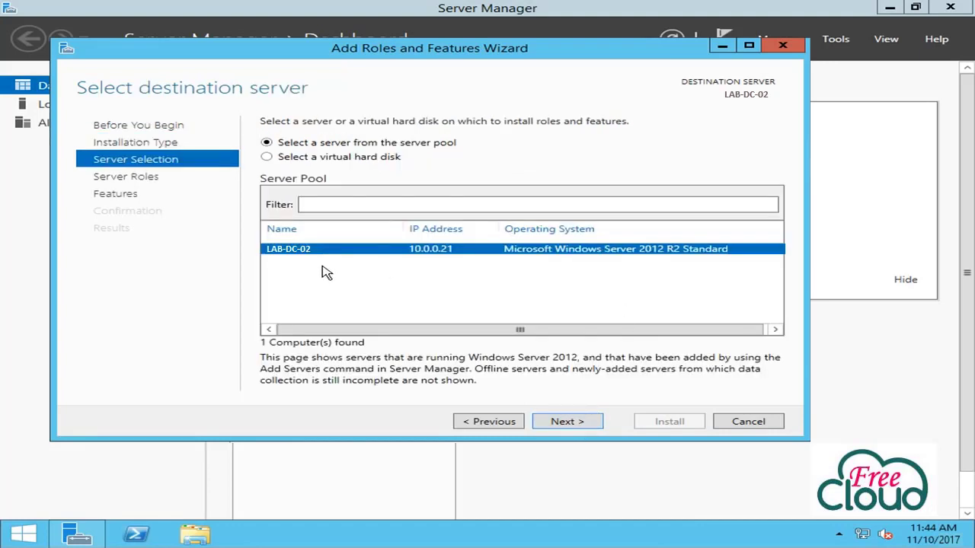
pyautogui.click(581, 422)
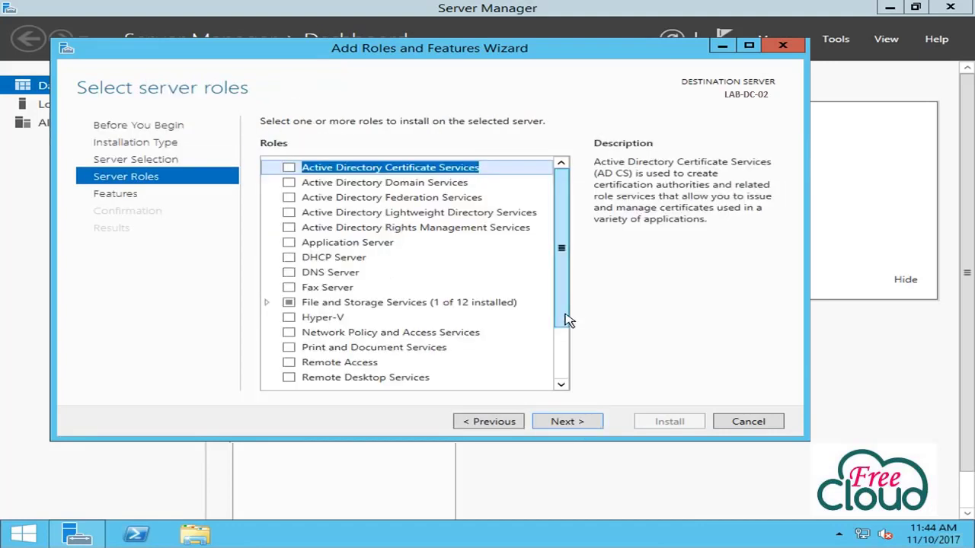
# - Select Active Directory Domain Services and DNS Server, accepting their required management features
pyautogui.click(289, 184)
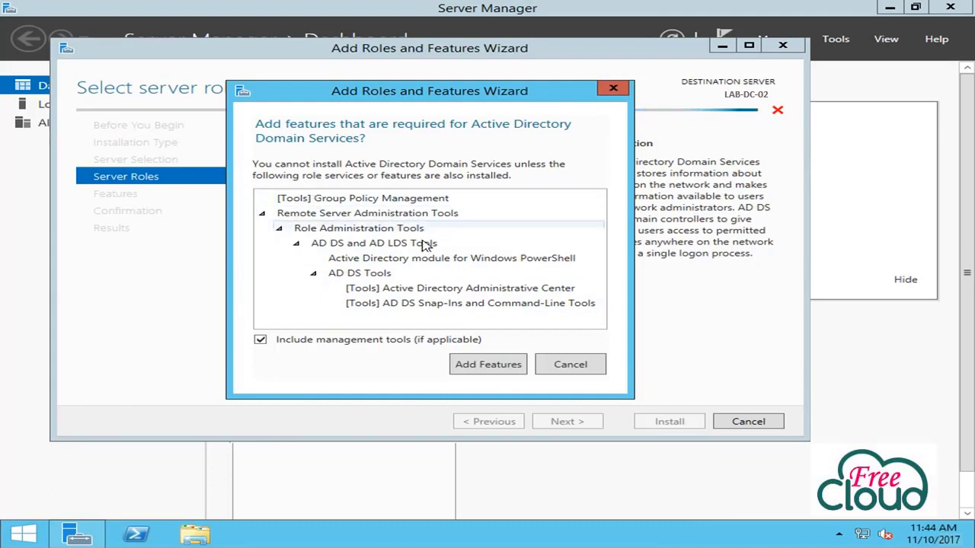
pyautogui.click(484, 366)
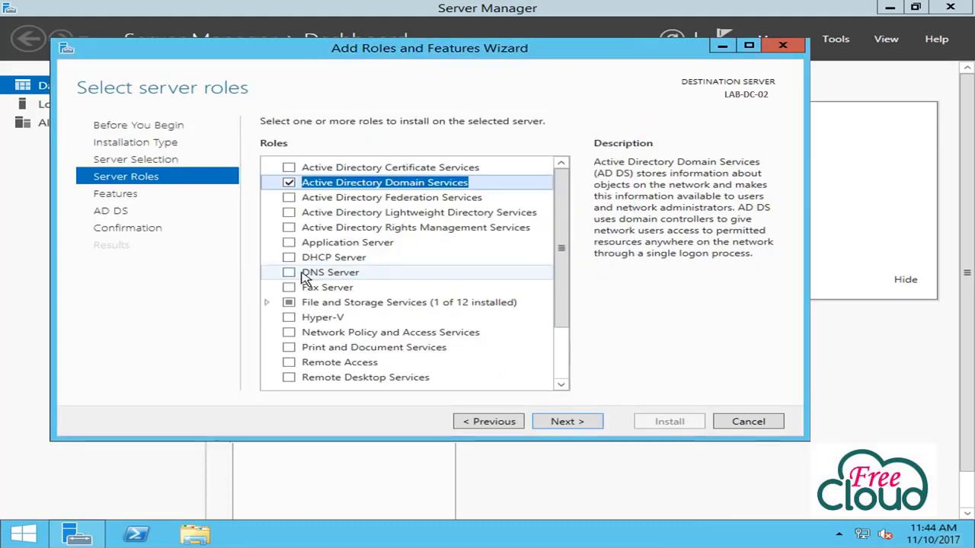
pyautogui.click(291, 276)
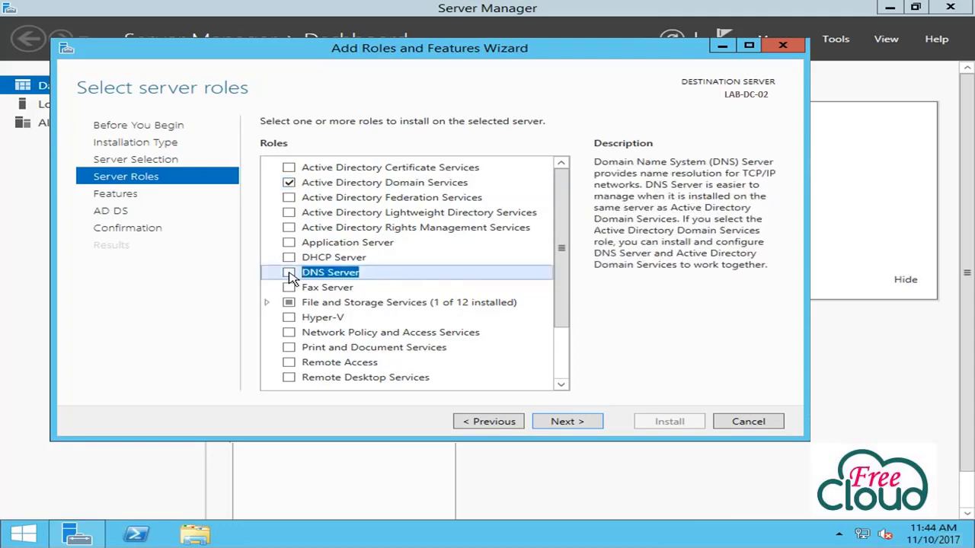
pyautogui.click(289, 274)
pyautogui.click(495, 361)
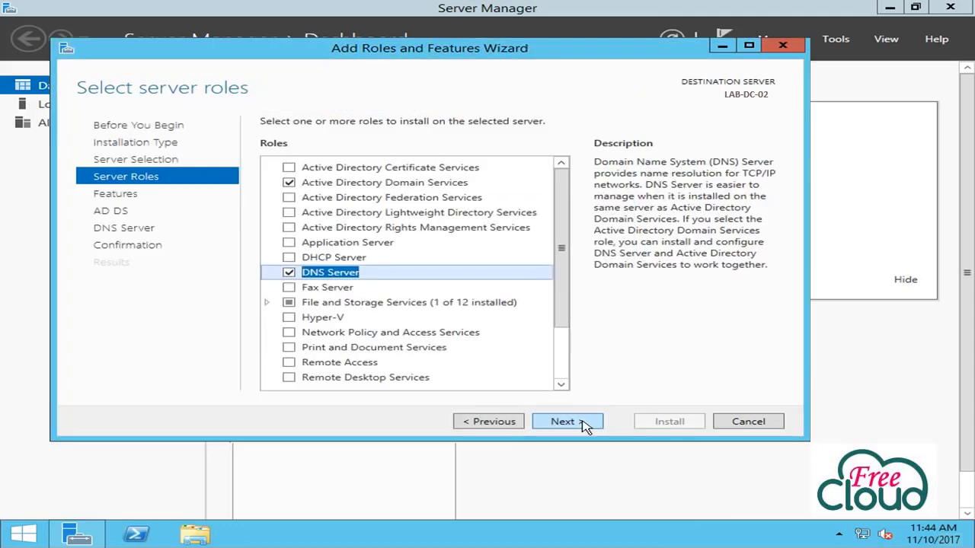
pyautogui.click(583, 425)
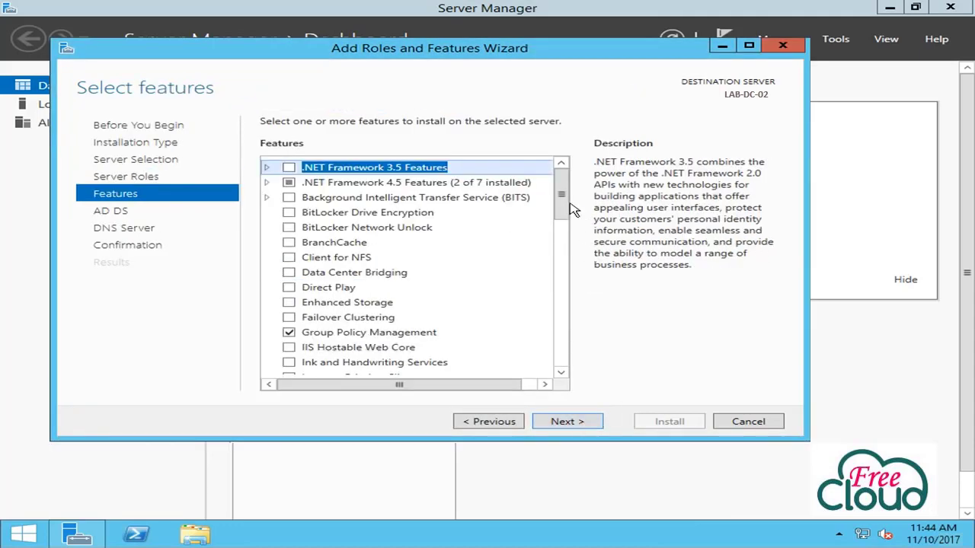
# - Leave features unchanged and pass the AD DS and DNS notes to review the confirmation list
pyautogui.moveTo(567, 199); pyautogui.dragTo(583, 314)
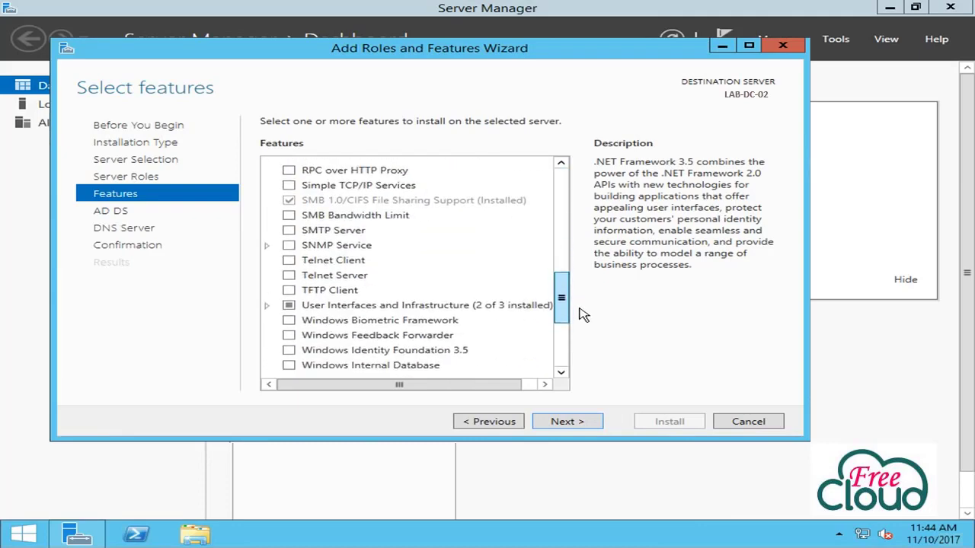
pyautogui.scroll(-5, 585, 304)
pyautogui.click(577, 422)
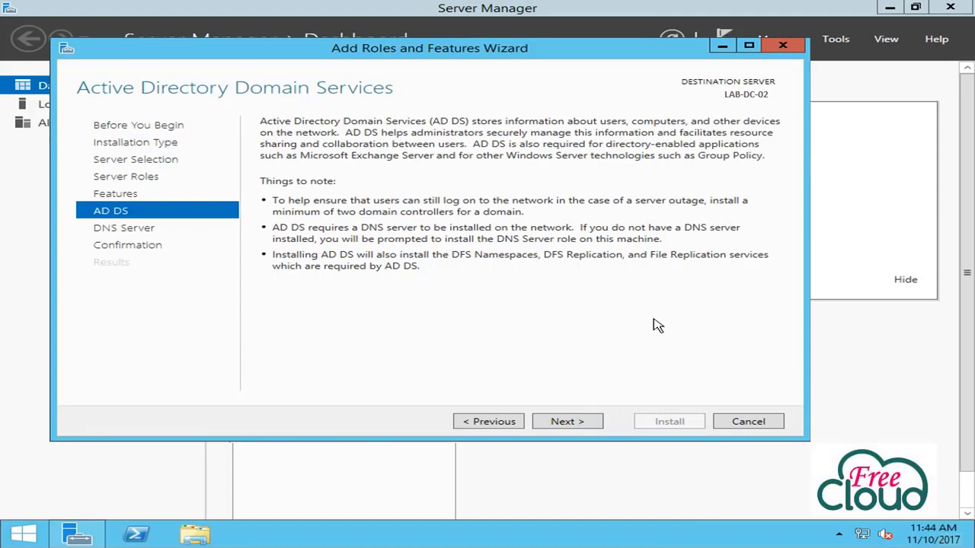
pyautogui.click(595, 421)
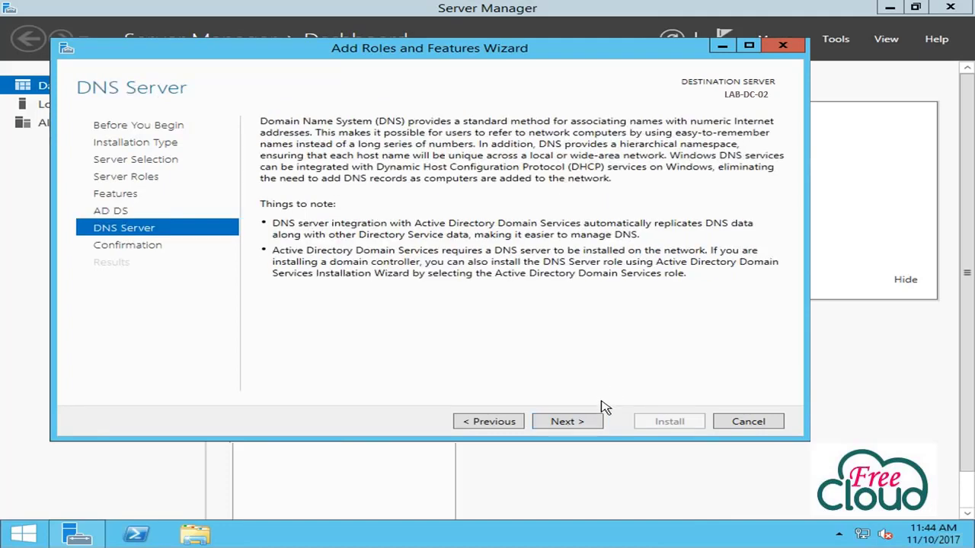
pyautogui.click(595, 420)
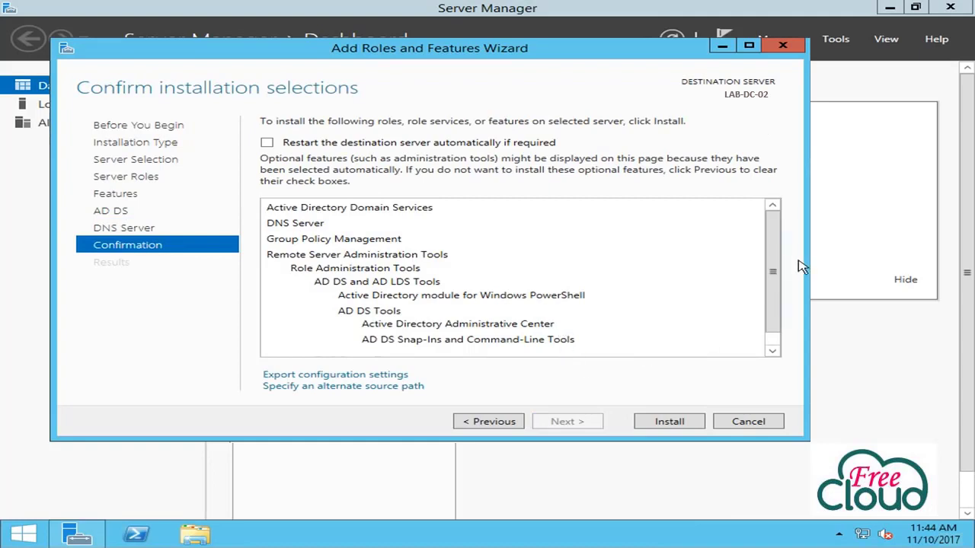
pyautogui.scroll(-1, 775, 286)
pyautogui.scroll(1, 777, 281)
pyautogui.scroll(-1, 506, 344)
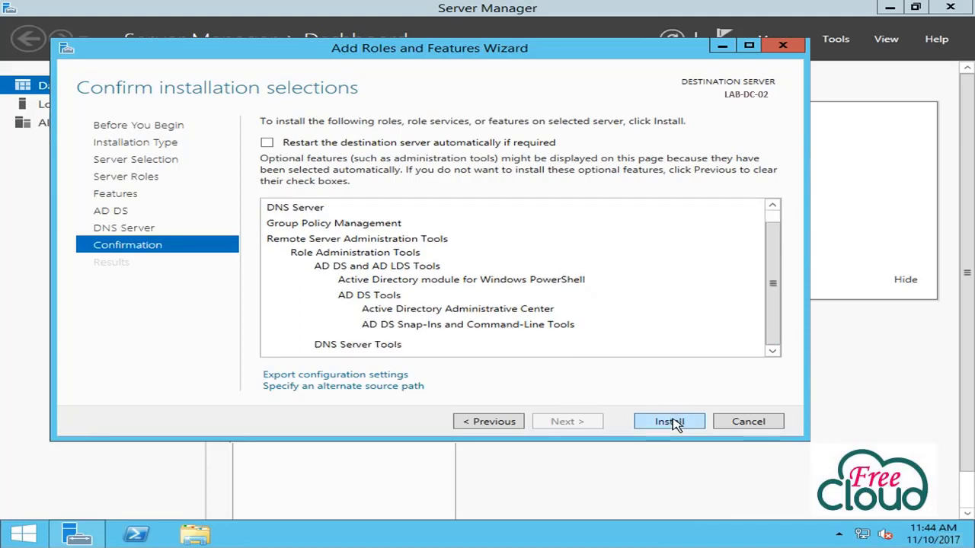
# - Install AD DS and DNS Server on LAB-DC-02 and close the wizard after success
pyautogui.click(673, 422)
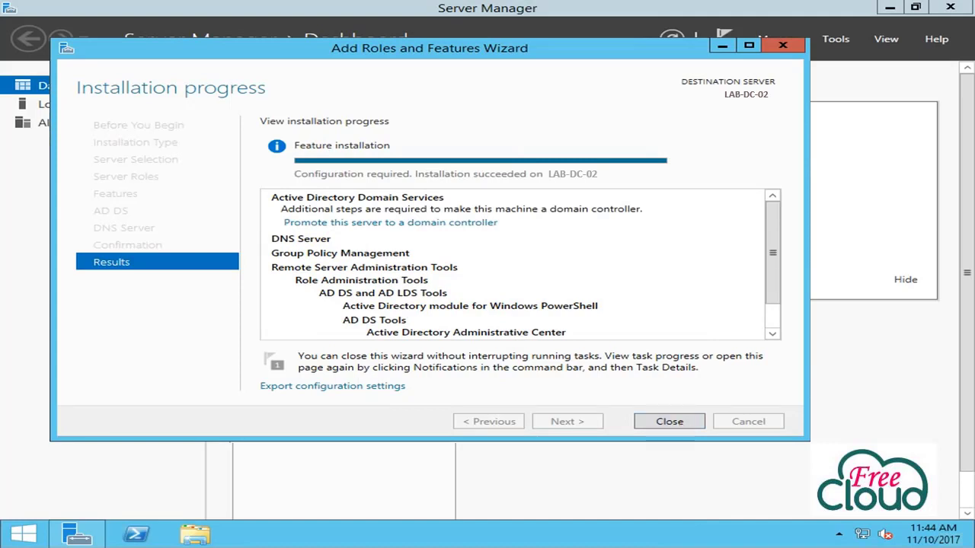
pyautogui.click(669, 422)
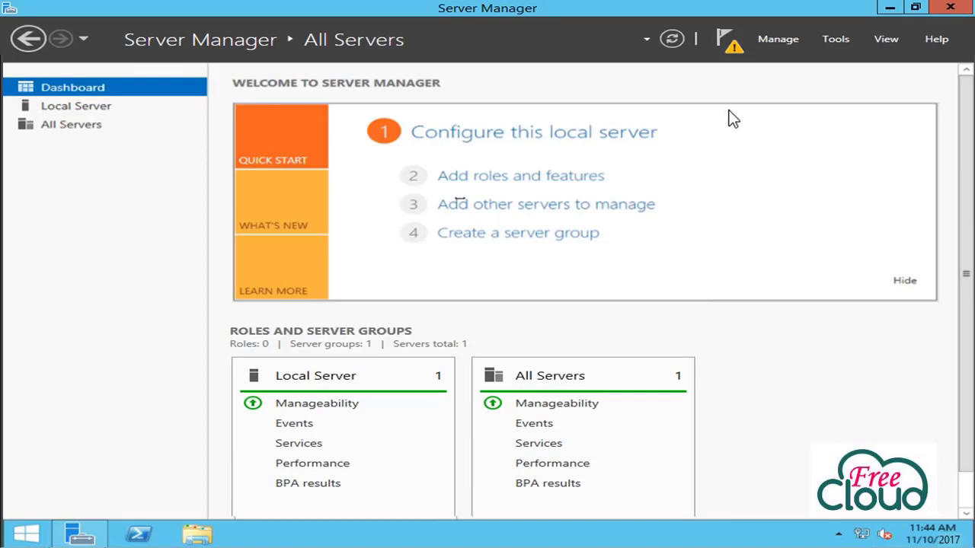
# - Start promoting LAB-DC-02 into the existing FreeCloud.com domain using the domain Administrator credentials
pyautogui.click(730, 43)
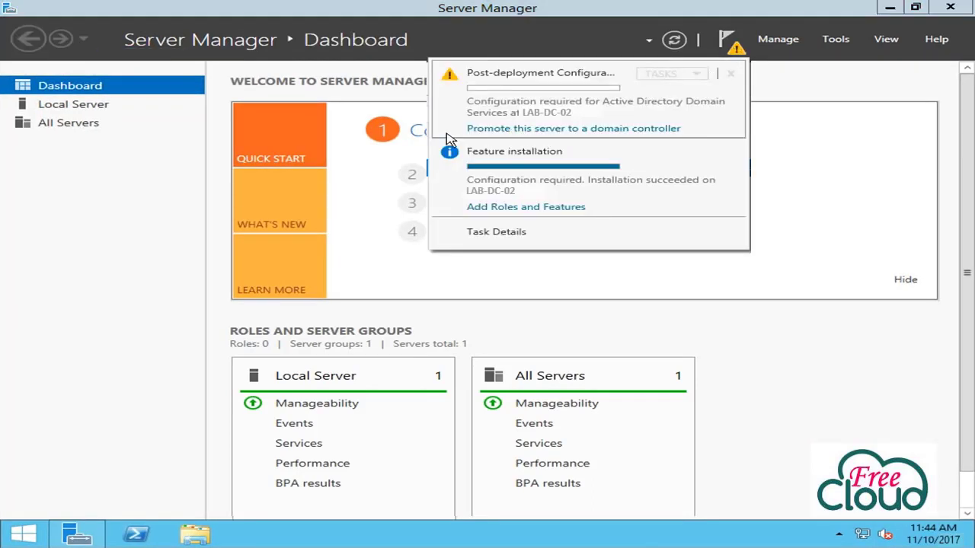
pyautogui.click(482, 129)
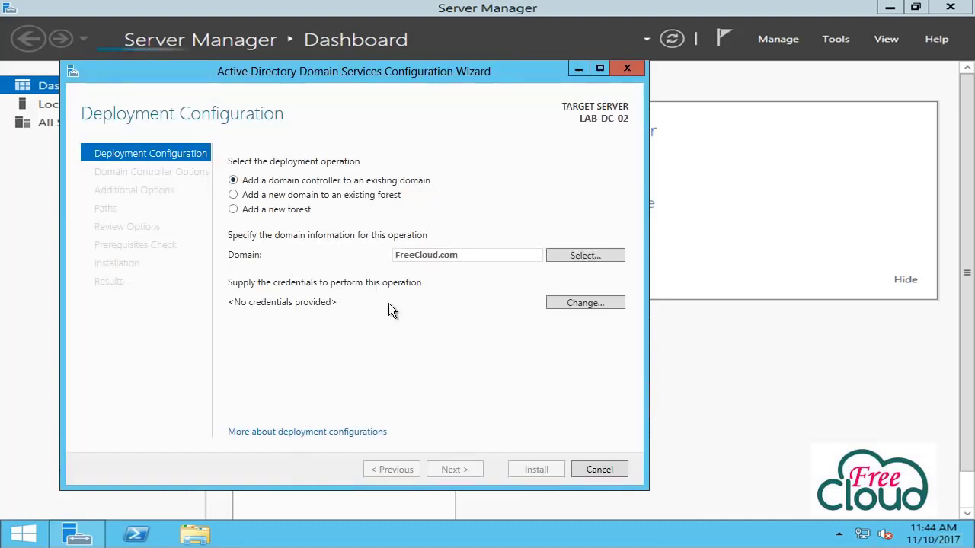
pyautogui.click(578, 305)
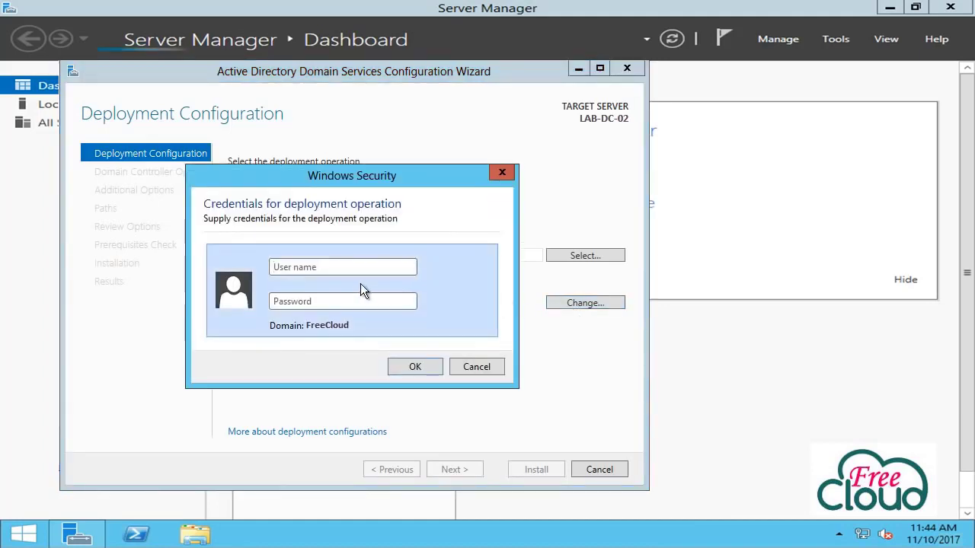
pyautogui.write('FreeCloud\\Administrator')
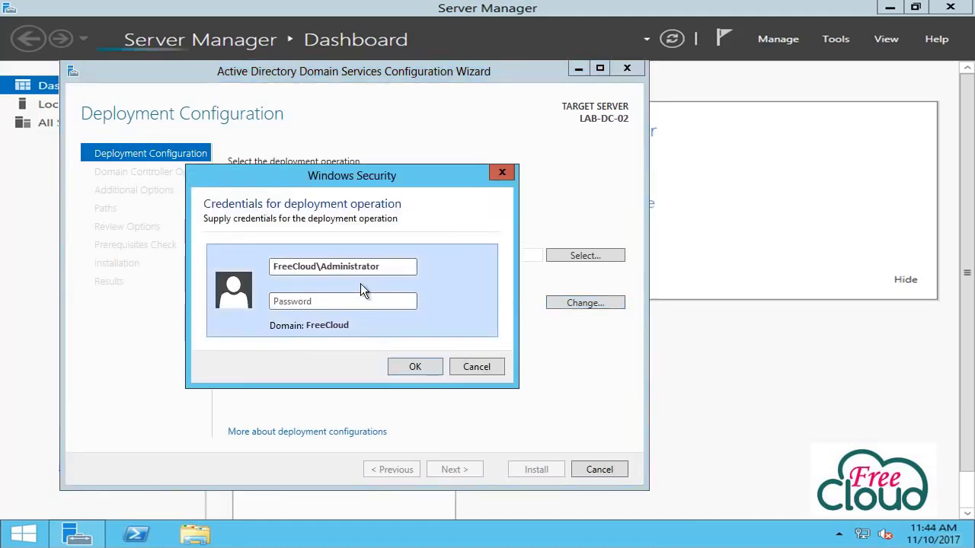
pyautogui.press('Tab')
pyautogui.write('*********')
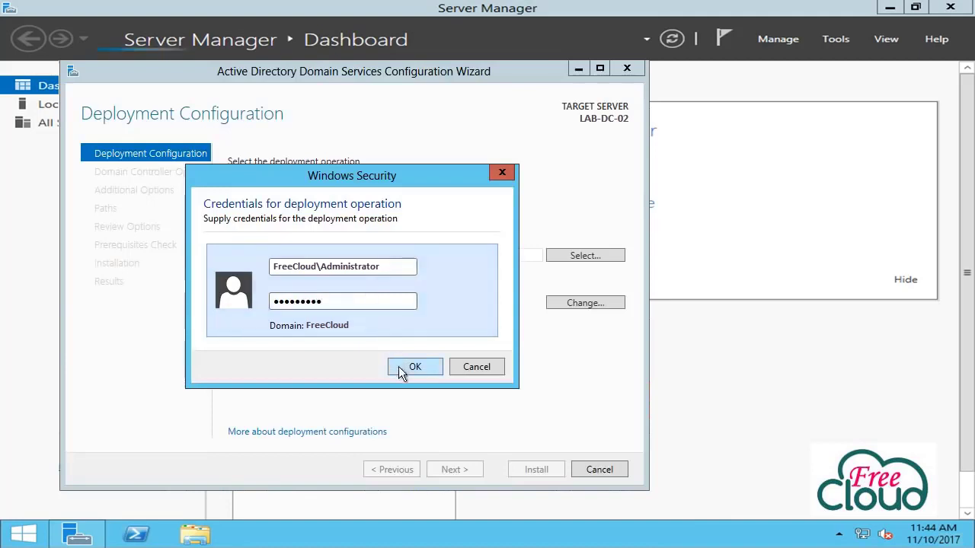
pyautogui.click(412, 368)
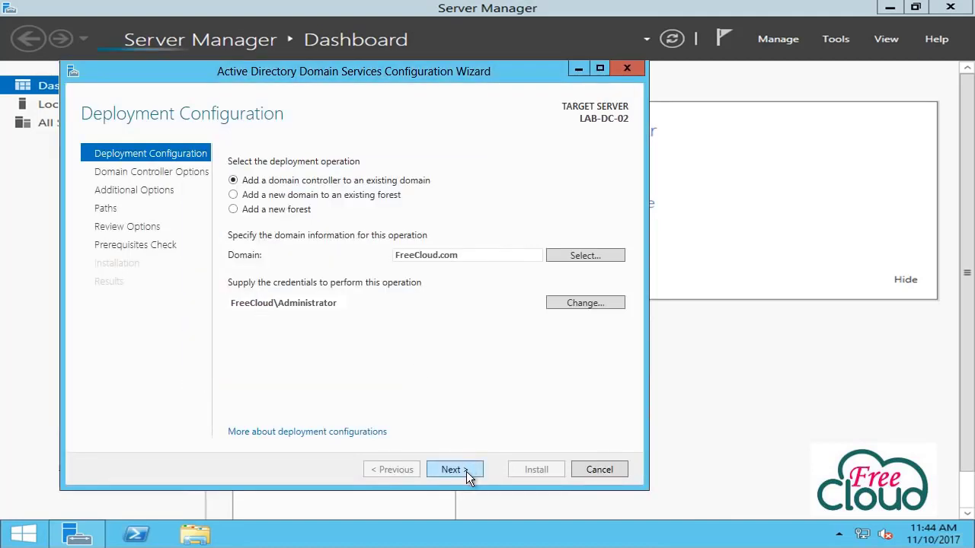
pyautogui.click(466, 472)
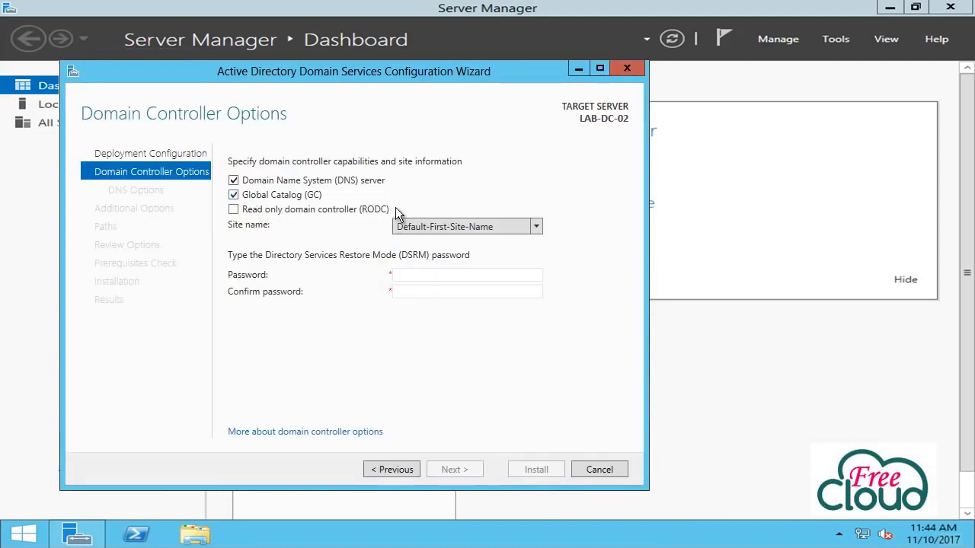
# - Keep Default-First-Site-Name as the site and enter and confirm the DSRM password
pyautogui.click(540, 230)
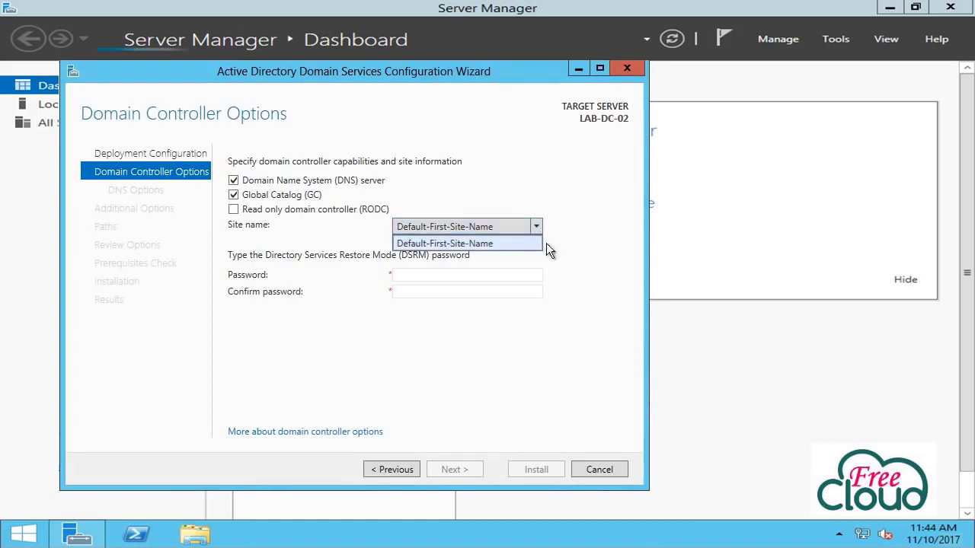
pyautogui.click(532, 245)
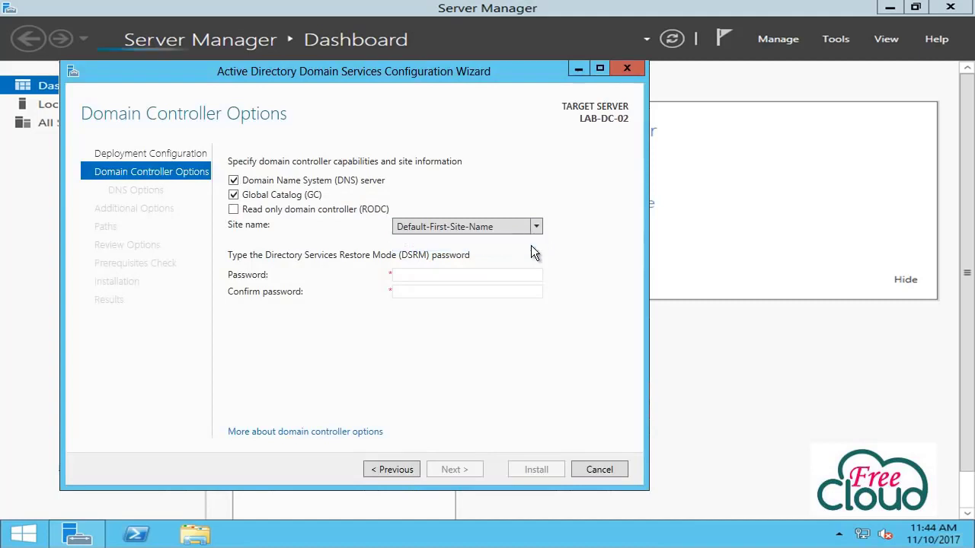
pyautogui.click(507, 272)
pyautogui.write('P@ssw0rd1')
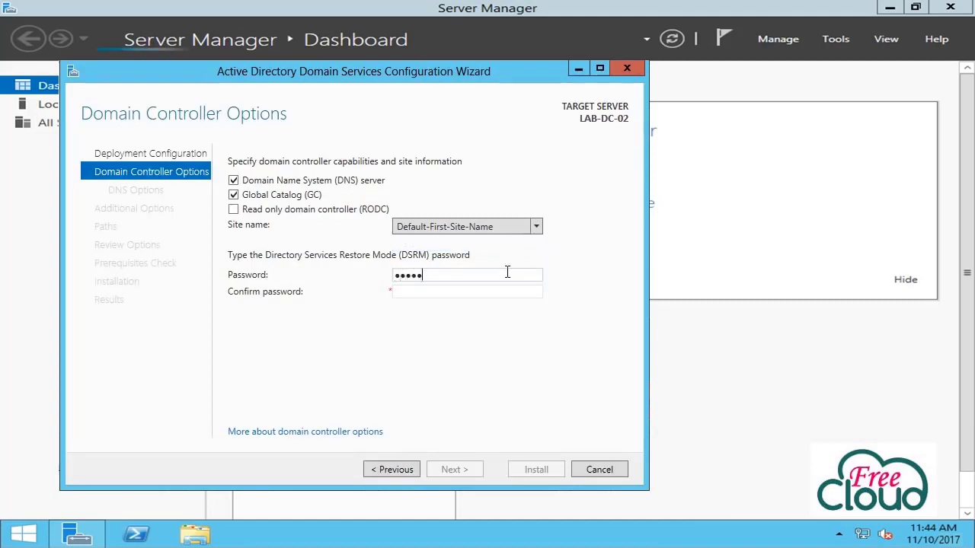
pyautogui.press('Tab')
pyautogui.write('P@ssw0rd1')
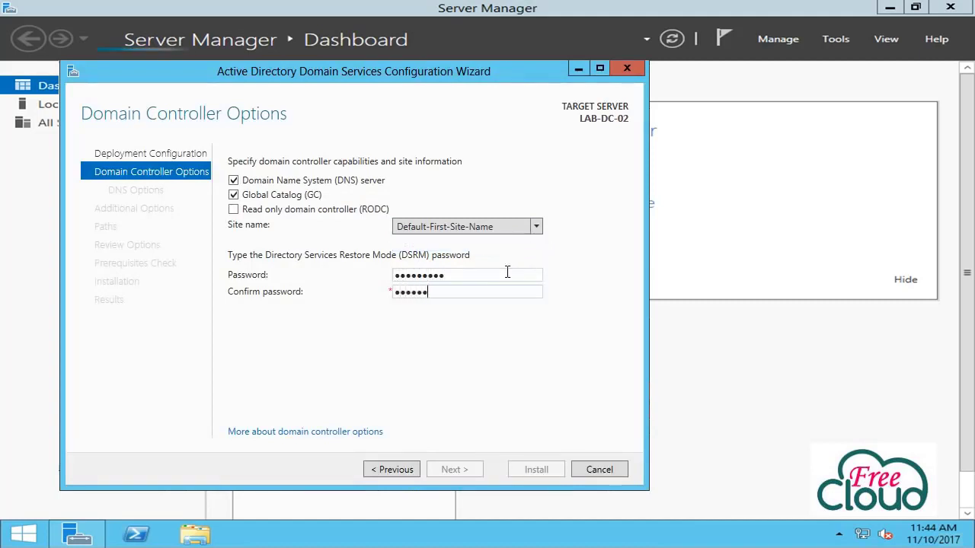
pyautogui.click(454, 471)
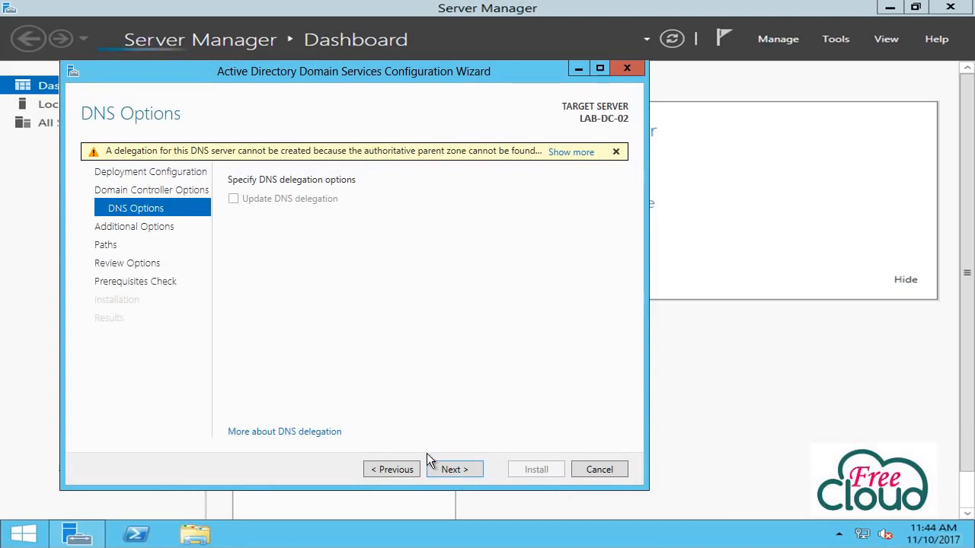
# - Skip the DNS delegation warning and replicate from LAB-DC-01.FreeCloud.com
pyautogui.click(448, 471)
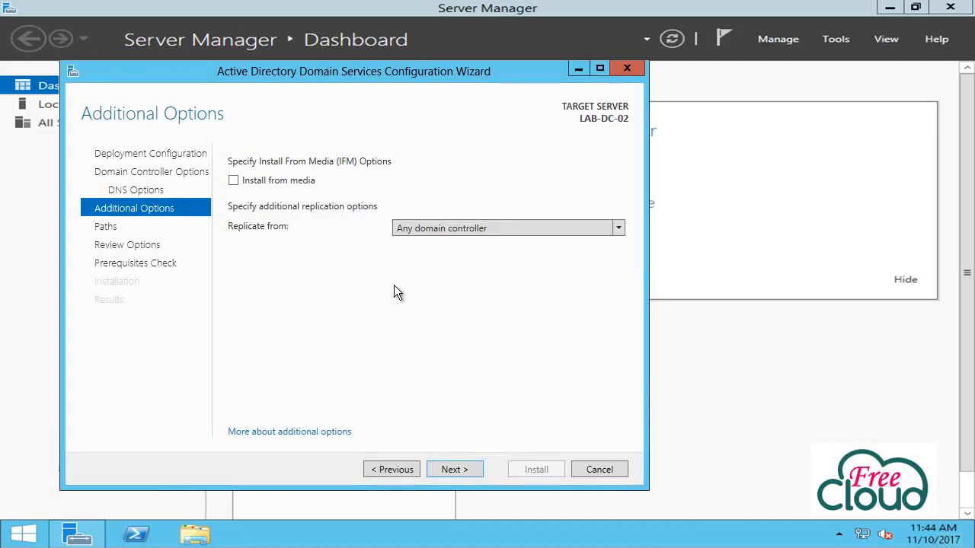
pyautogui.click(490, 228)
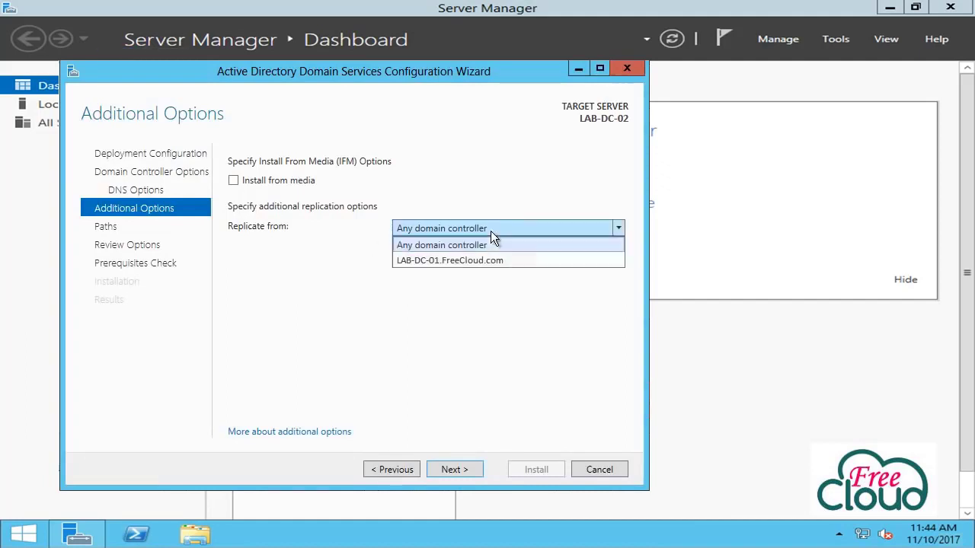
pyautogui.click(548, 263)
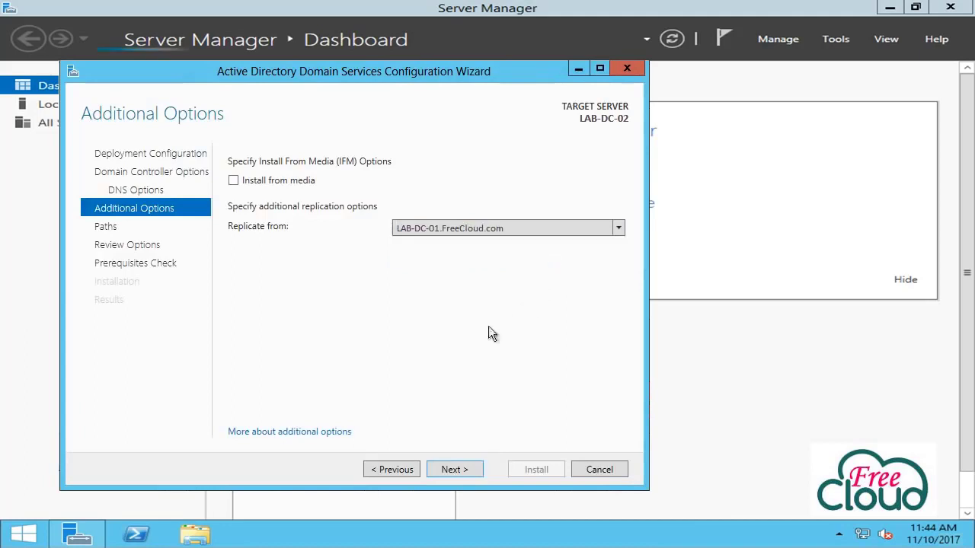
pyautogui.click(461, 470)
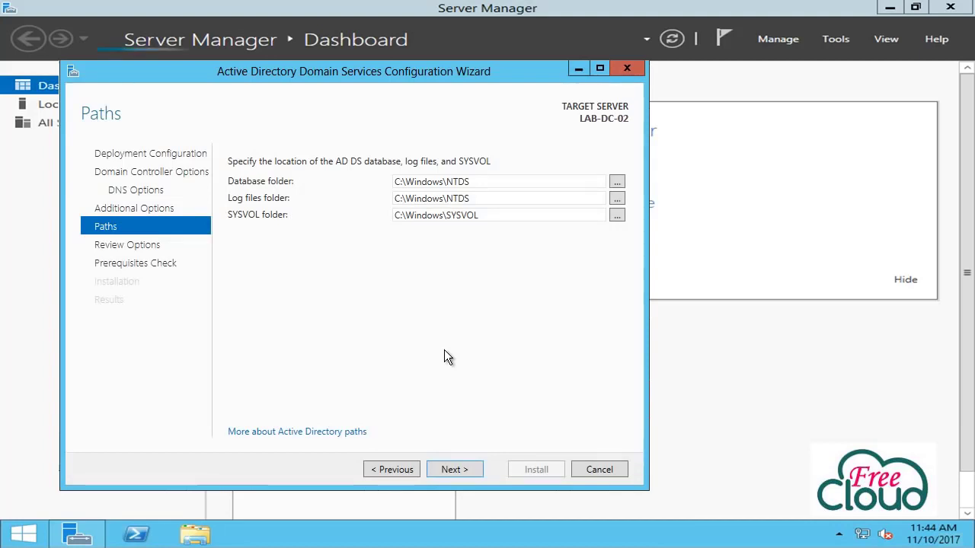
# - Keep default NTDS and SYSVOL paths, pass the prerequisites check, and install the domain controller
pyautogui.click(464, 469)
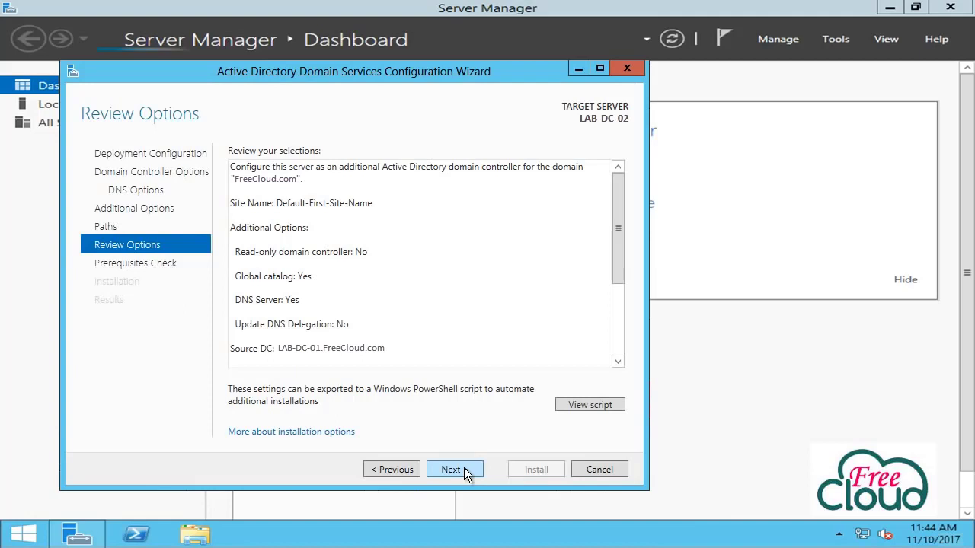
pyautogui.click(465, 471)
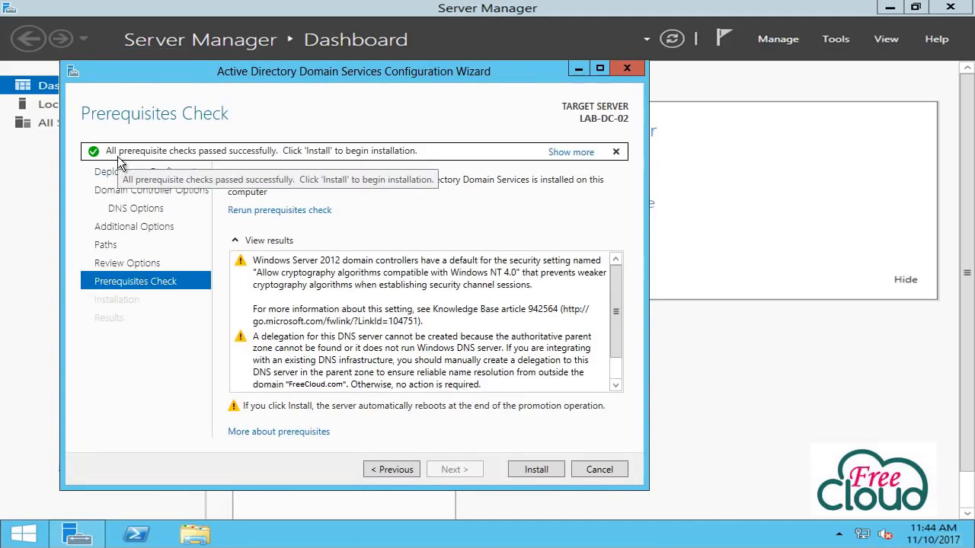
pyautogui.click(553, 470)
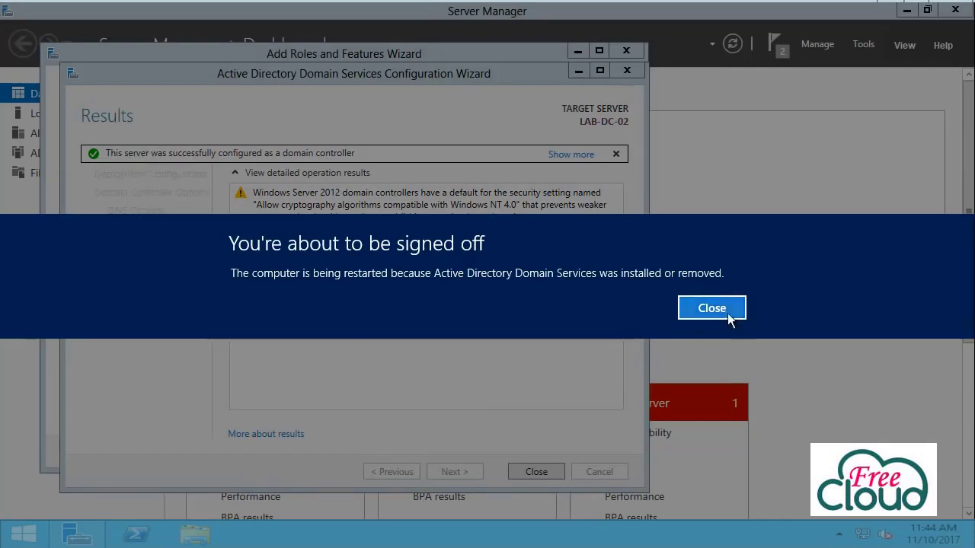
# - Dismiss the sign-off notice and close the completed AD DS configuration wizard
pyautogui.click(727, 312)
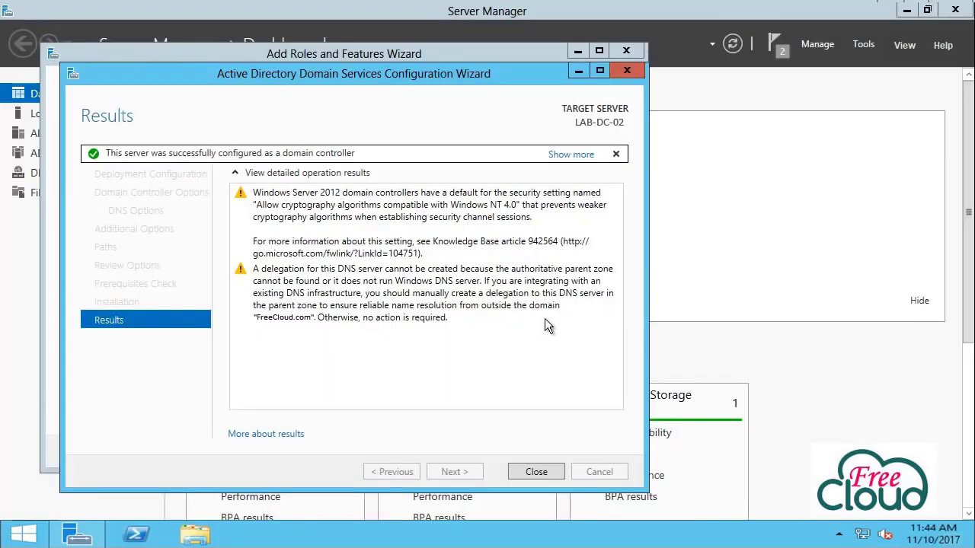
pyautogui.click(547, 467)
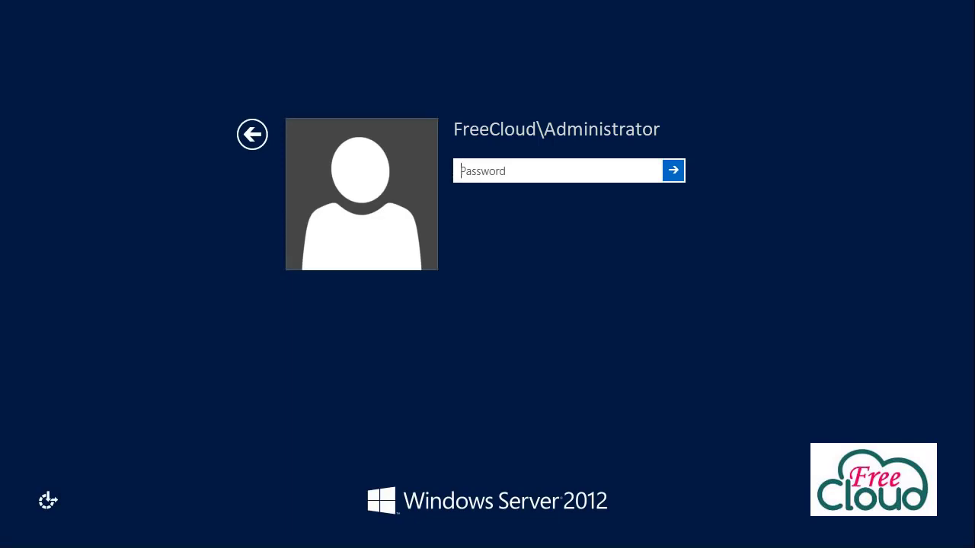
# - Sign back in as the domain administrator with the account password
pyautogui.write('**********')
pyautogui.press('Return')
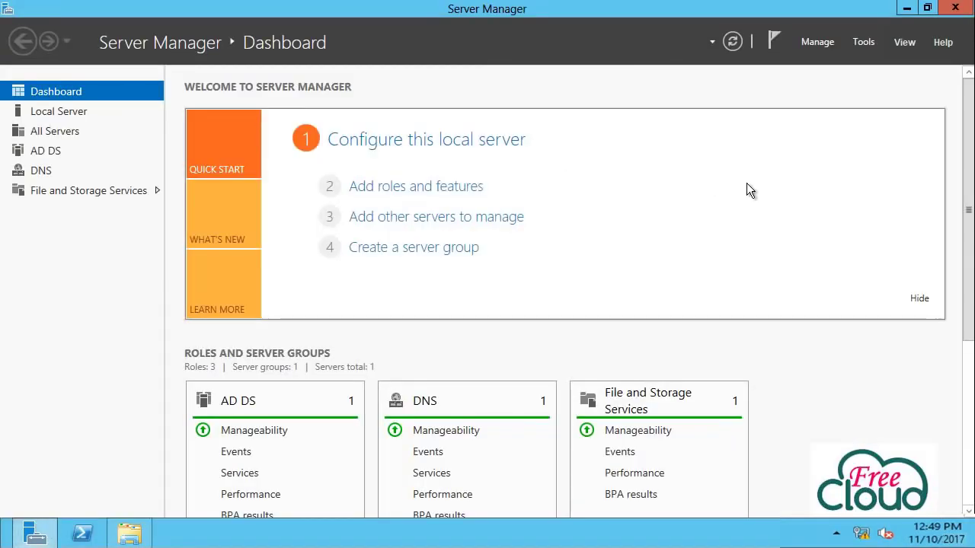
# - Launch Active Directory Sites and Services from the Tools menu
pyautogui.click(867, 41)
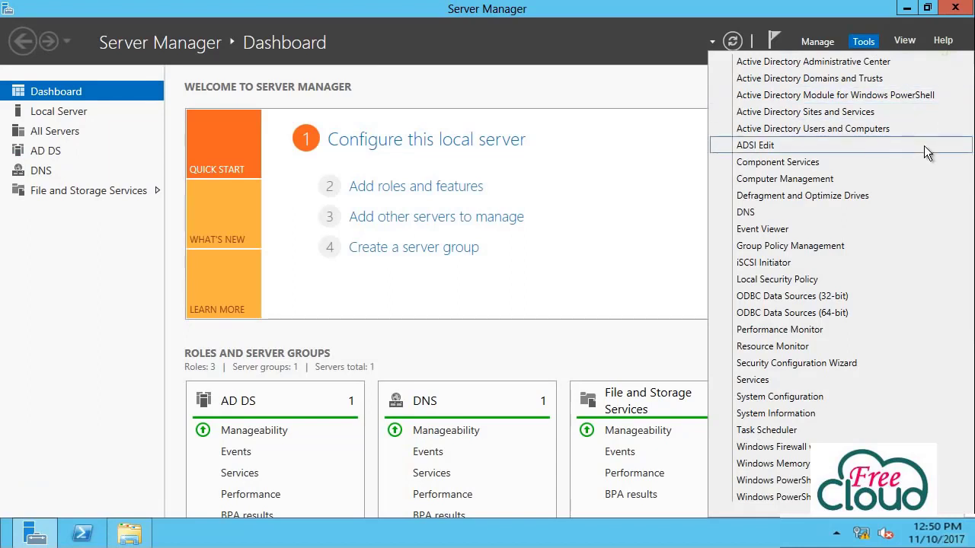
pyautogui.click(883, 111)
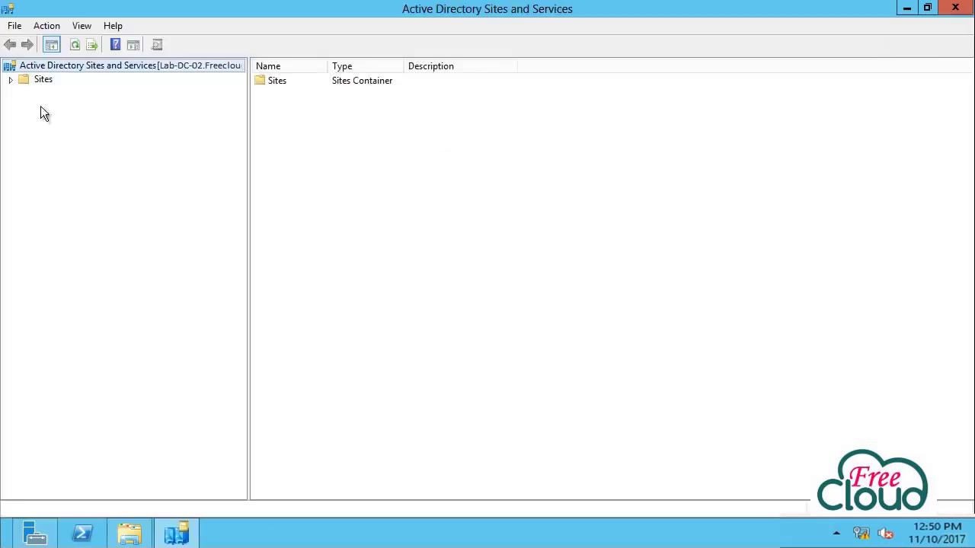
# - Expand Sites > Default-First-Site-Name > Servers and select Lab-DC-02's NTDS Settings
pyautogui.click(11, 80)
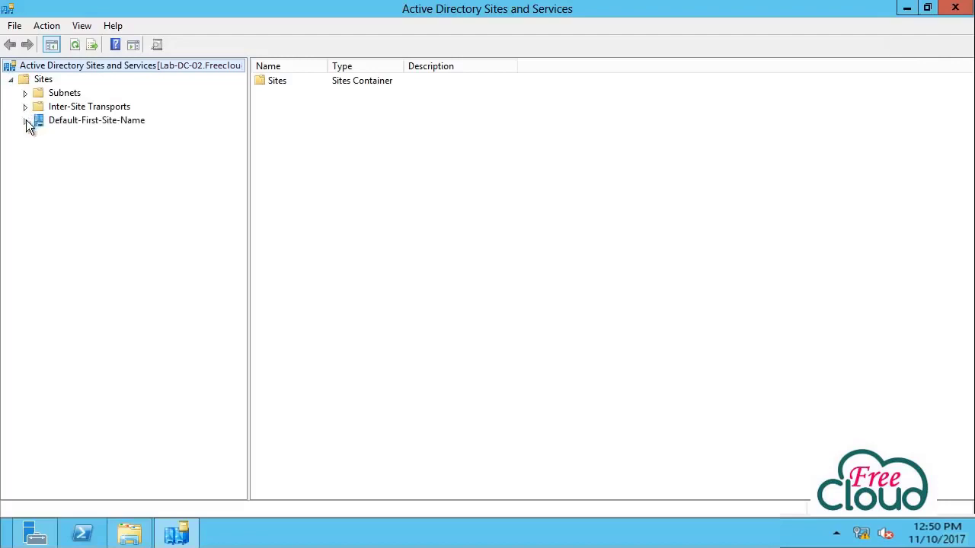
pyautogui.click(26, 122)
pyautogui.click(39, 136)
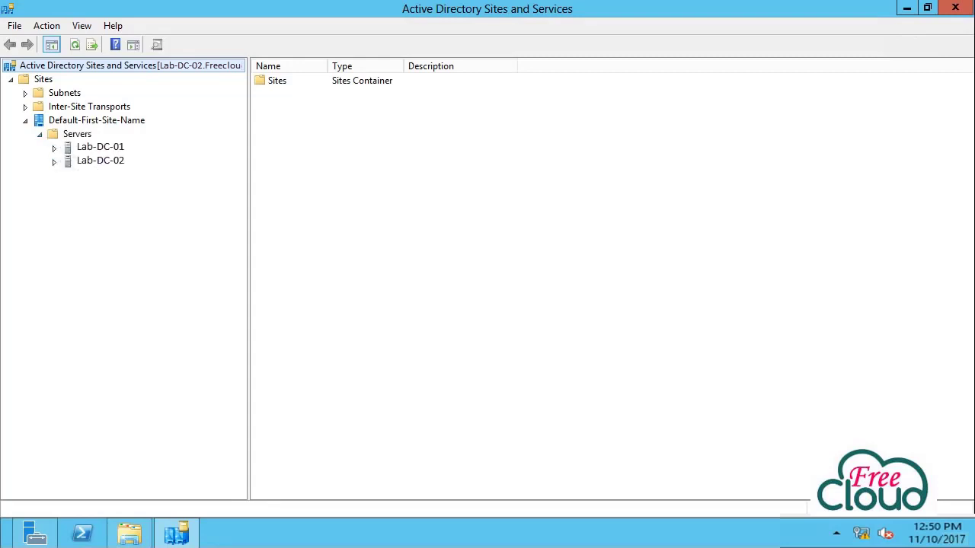
pyautogui.click(55, 163)
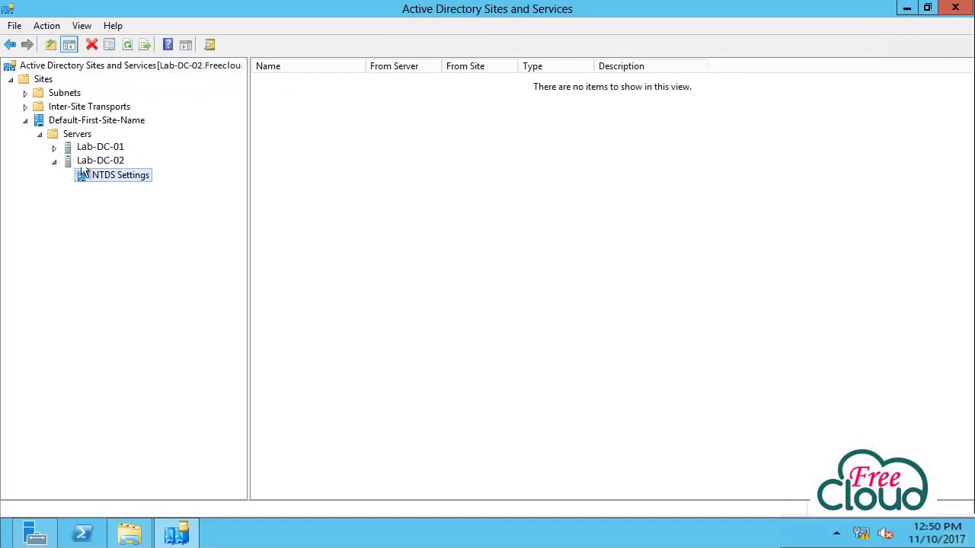
# - Replicate Lab-DC-02's configuration to the other domain controller and acknowledge the confirmation
pyautogui.rightClick(151, 187)
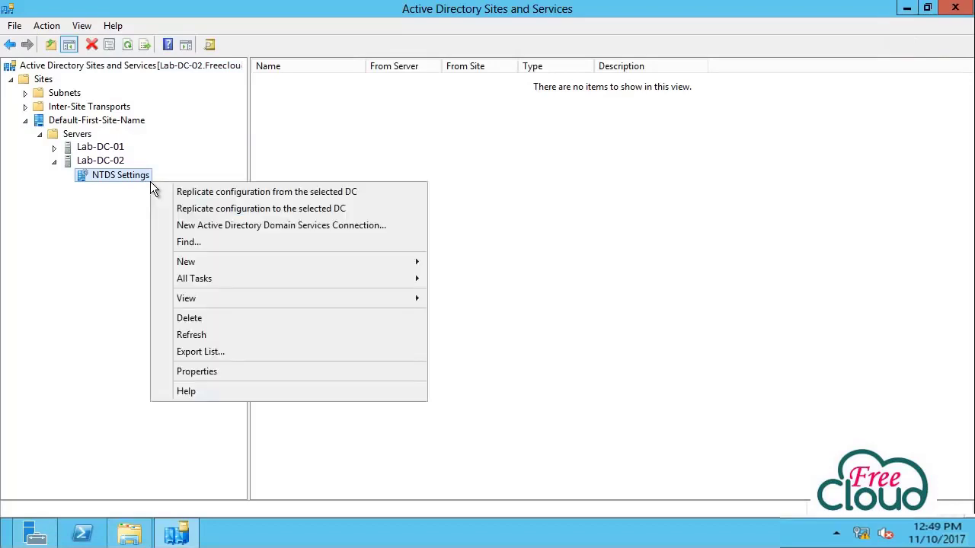
pyautogui.click(364, 209)
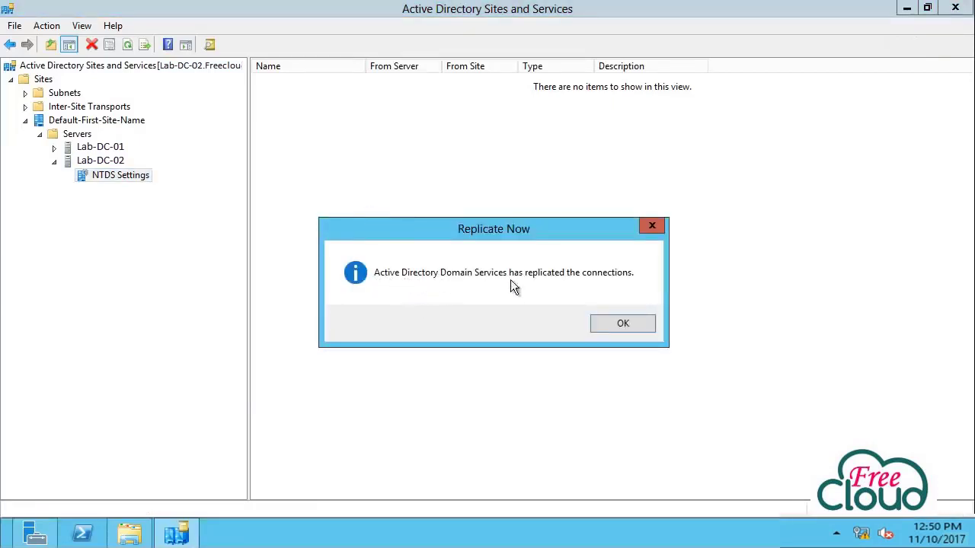
pyautogui.click(623, 326)
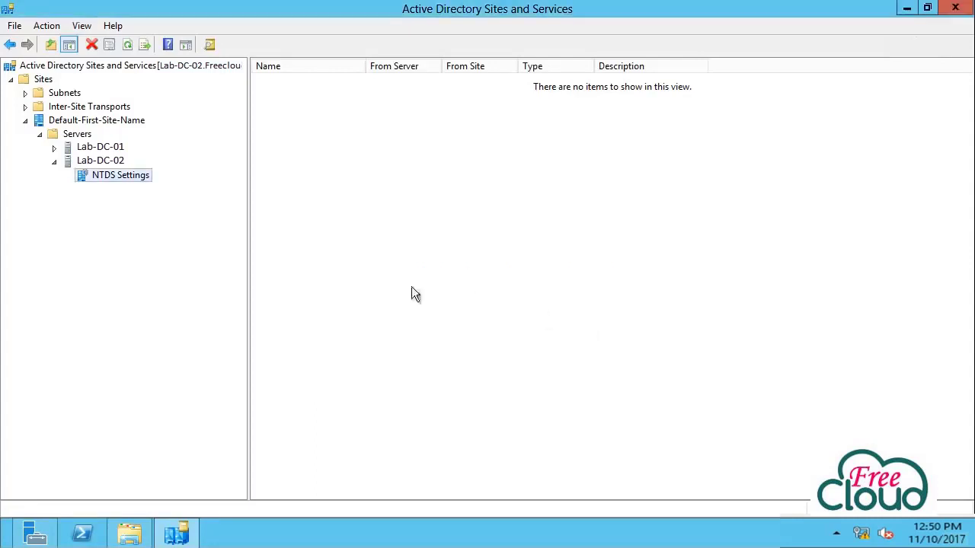
# - Replicate Lab-DC-02's configuration from the other domain controller and acknowledge the confirmation
pyautogui.rightClick(91, 180)
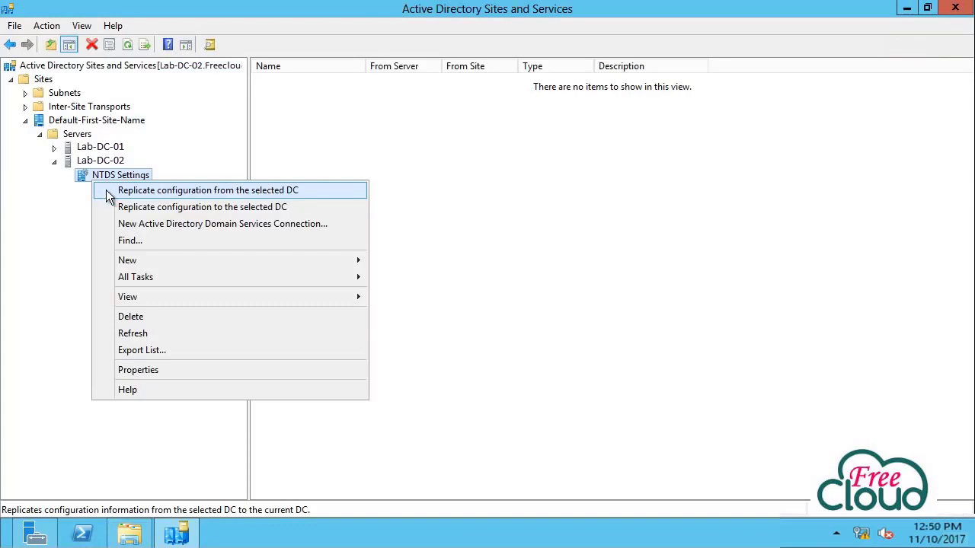
pyautogui.click(109, 197)
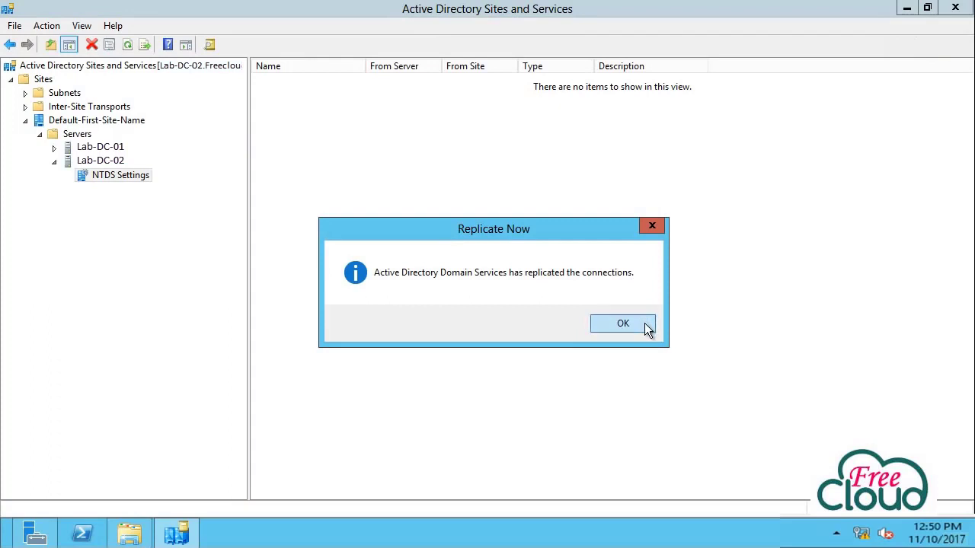
pyautogui.click(623, 324)
pyautogui.rightClick(274, 182)
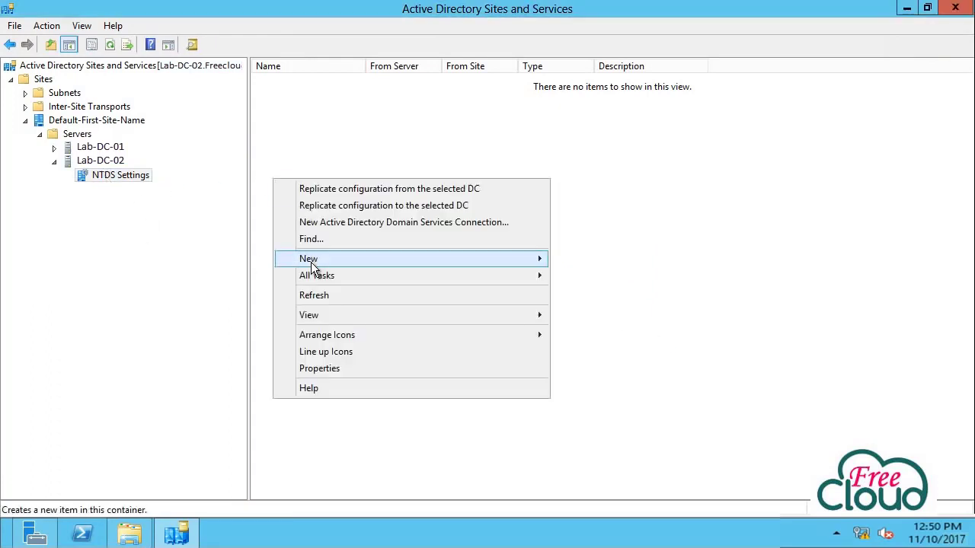
# - Refresh to reveal the automatically generated connection from Lab-DC-01, then Replicate Now over it
pyautogui.click(312, 290)
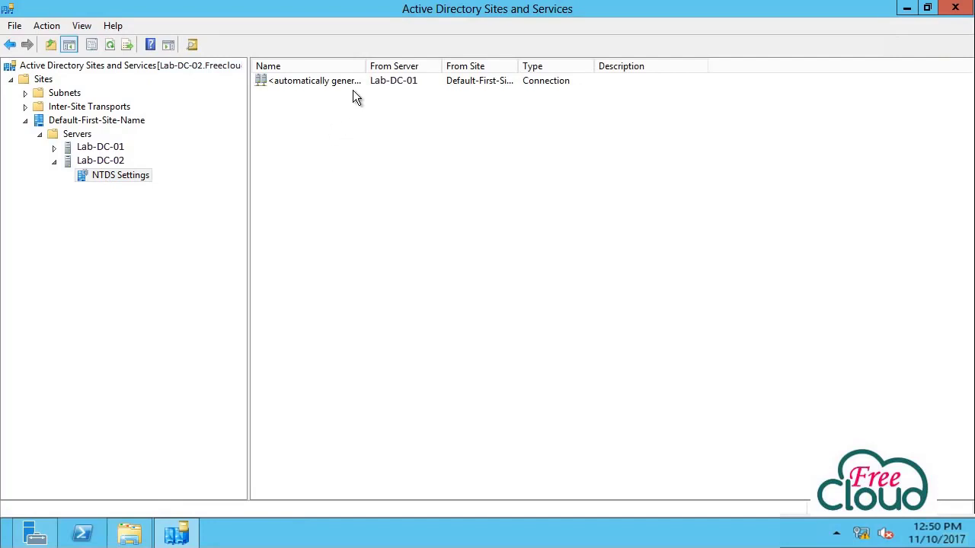
pyautogui.doubleClick(365, 66)
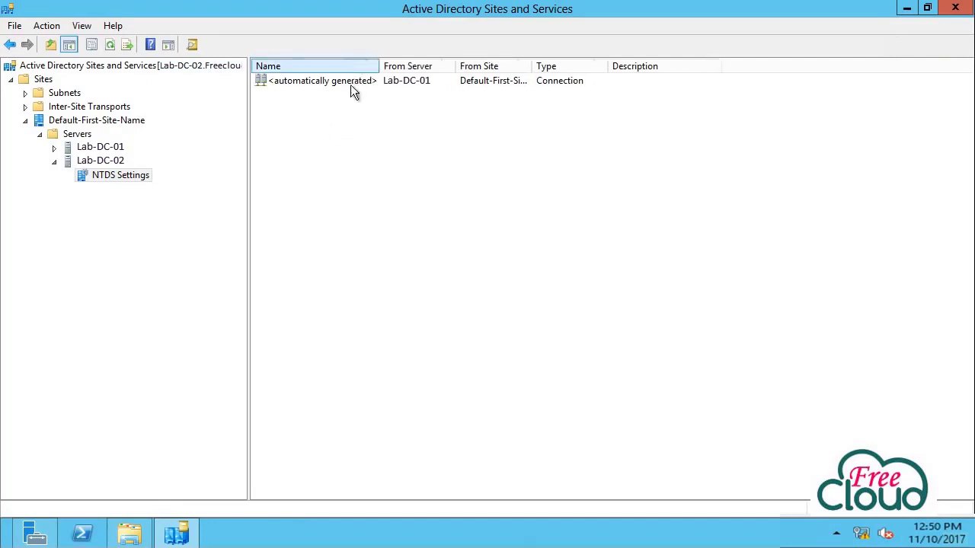
pyautogui.rightClick(352, 90)
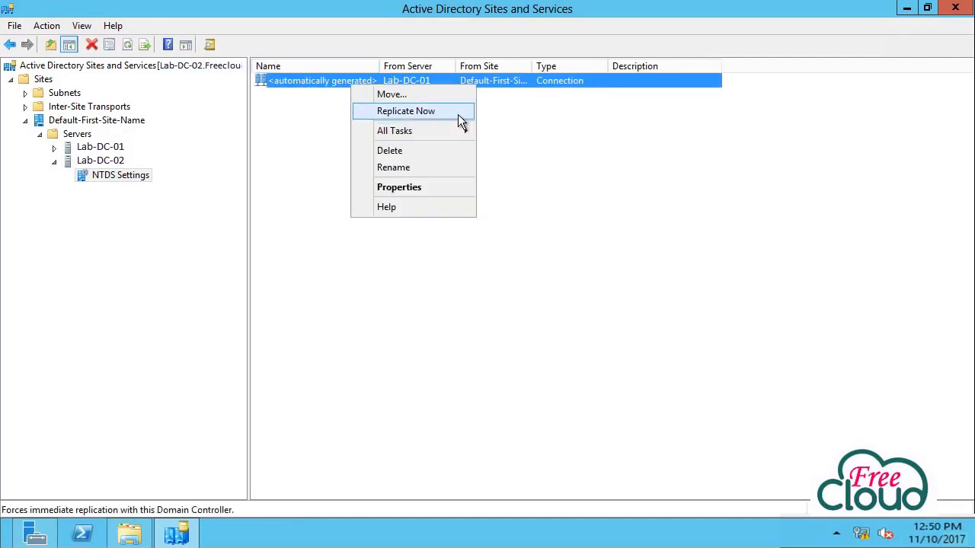
pyautogui.click(458, 114)
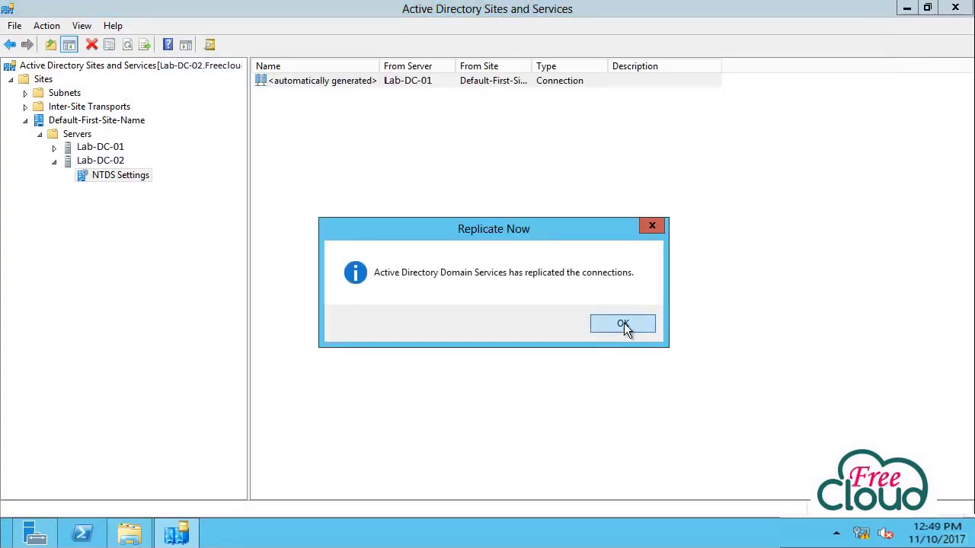
pyautogui.click(624, 324)
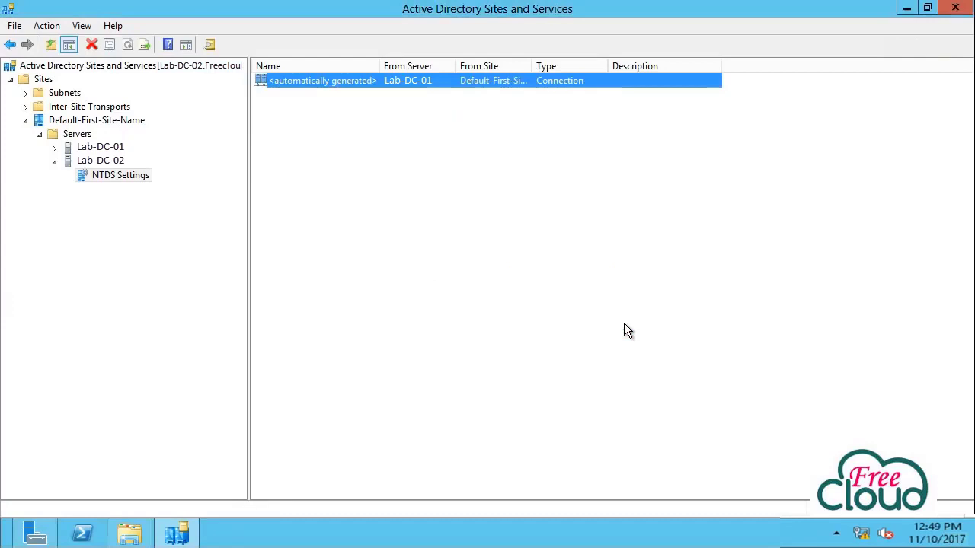
pyautogui.click(54, 148)
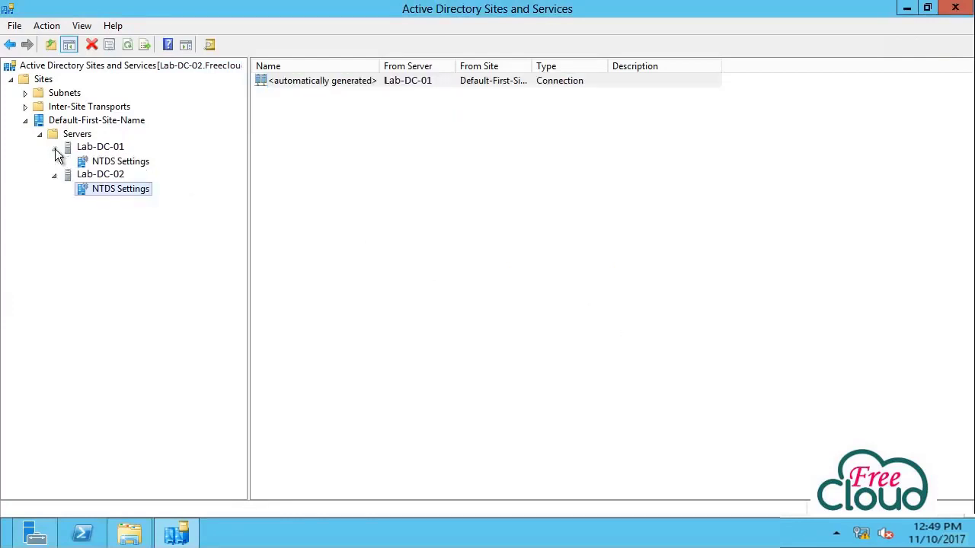
# - In Lab-DC-01's NTDS Settings, refresh and Replicate Now over the connection from Lab-DC-02
pyautogui.click(107, 162)
pyautogui.rightClick(318, 149)
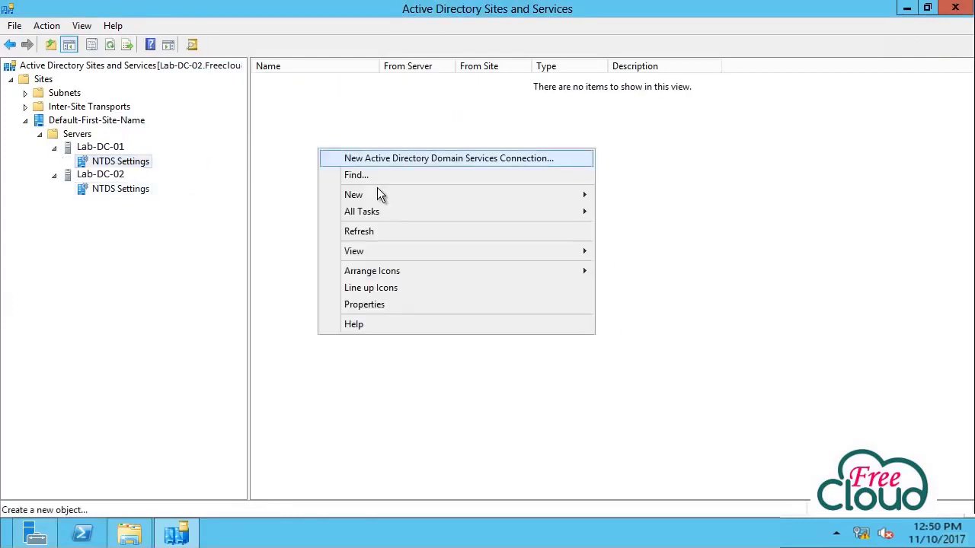
pyautogui.click(394, 234)
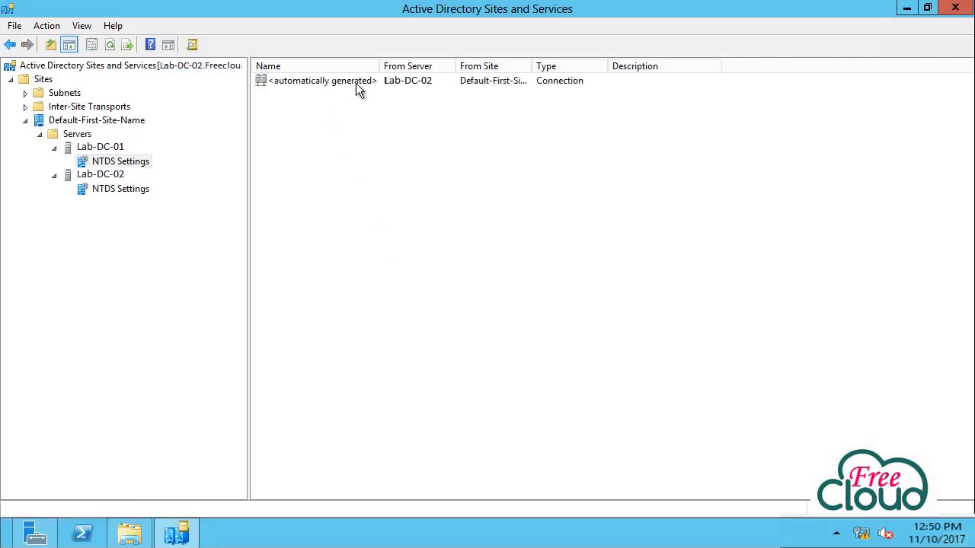
pyautogui.rightClick(356, 83)
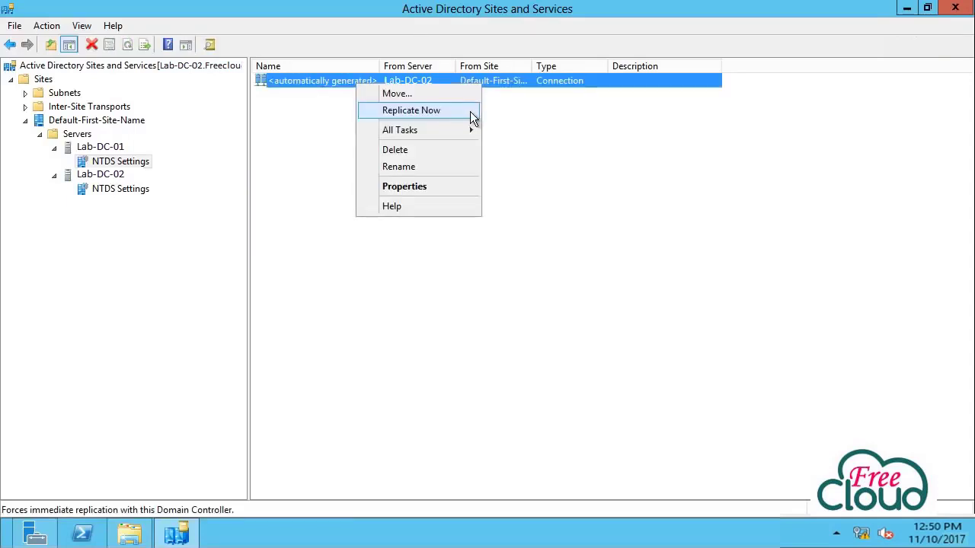
pyautogui.click(472, 115)
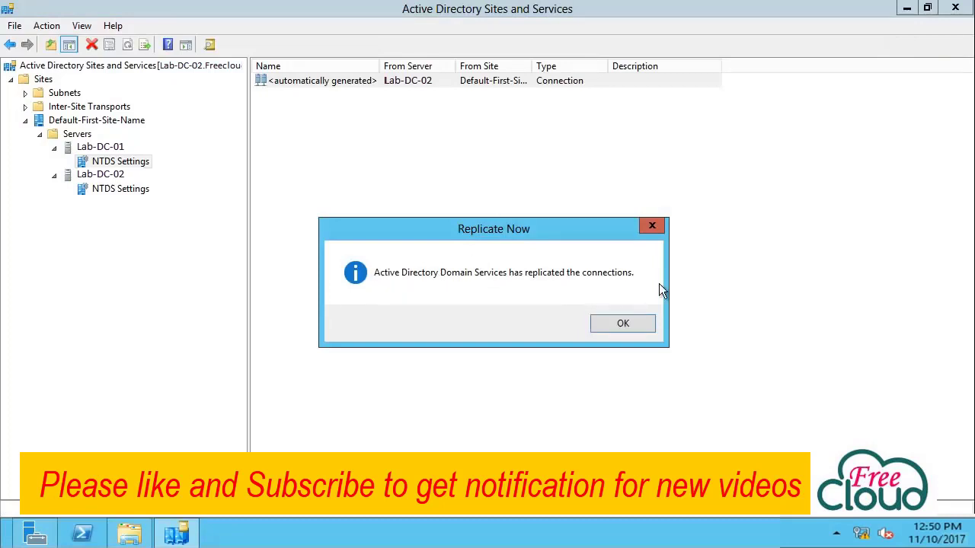
pyautogui.click(637, 323)
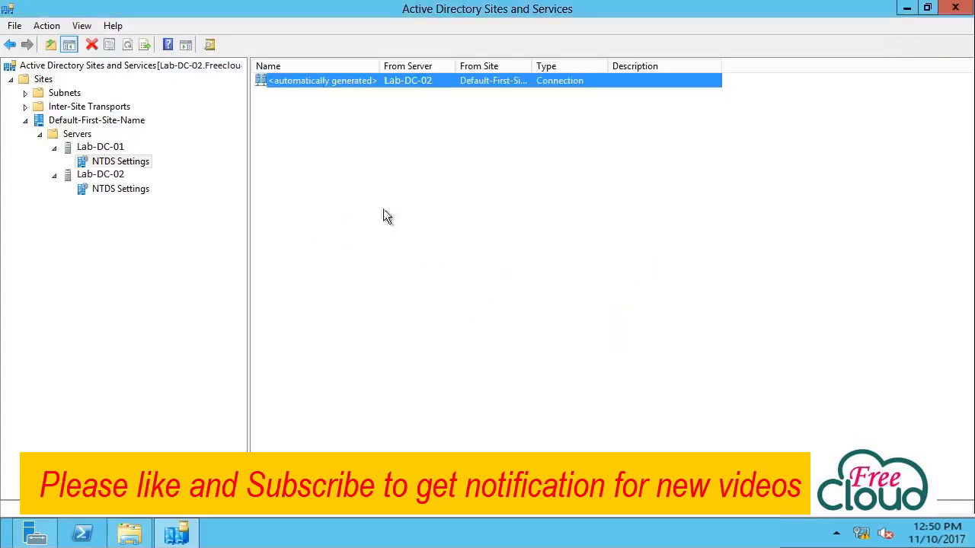